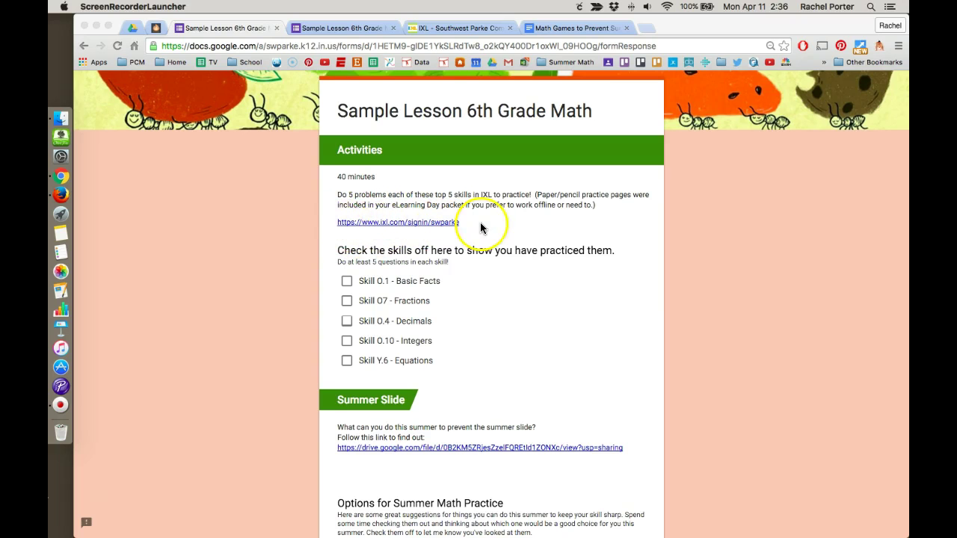
# Step: Review the live form's Activities, Summer Slide and Options for Summer Math Practice sections and the web links they contain
pyautogui.scroll(-5, 480, 223)
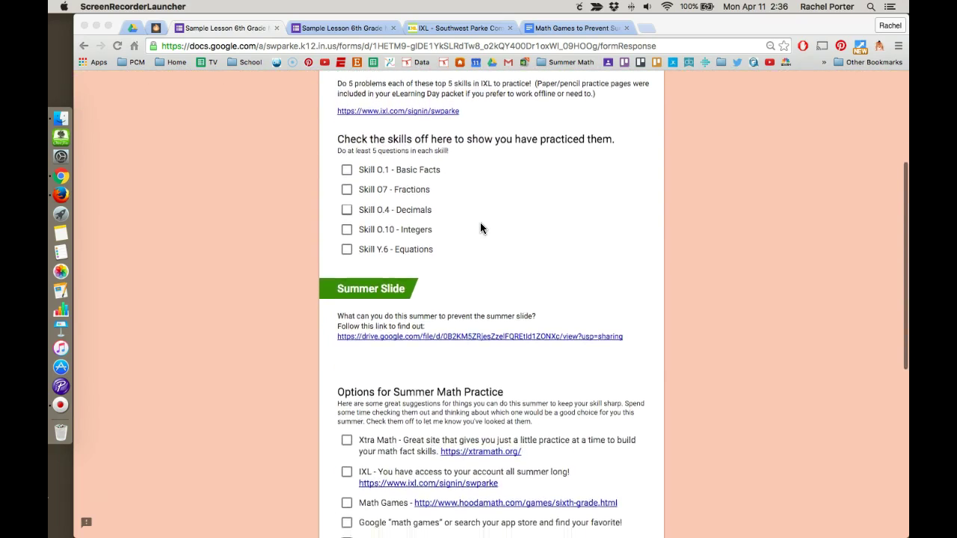
pyautogui.scroll(-1, 480, 222)
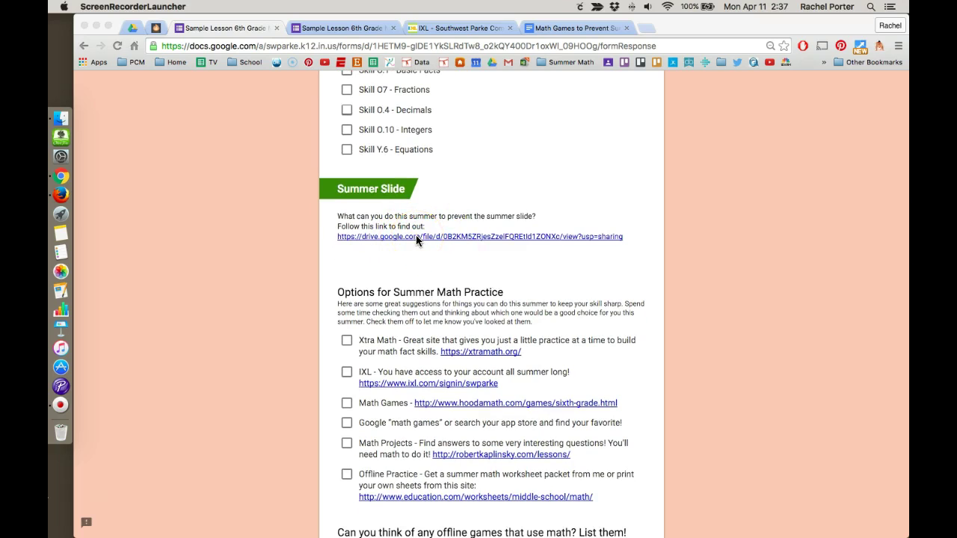
pyautogui.scroll(-4, 416, 239)
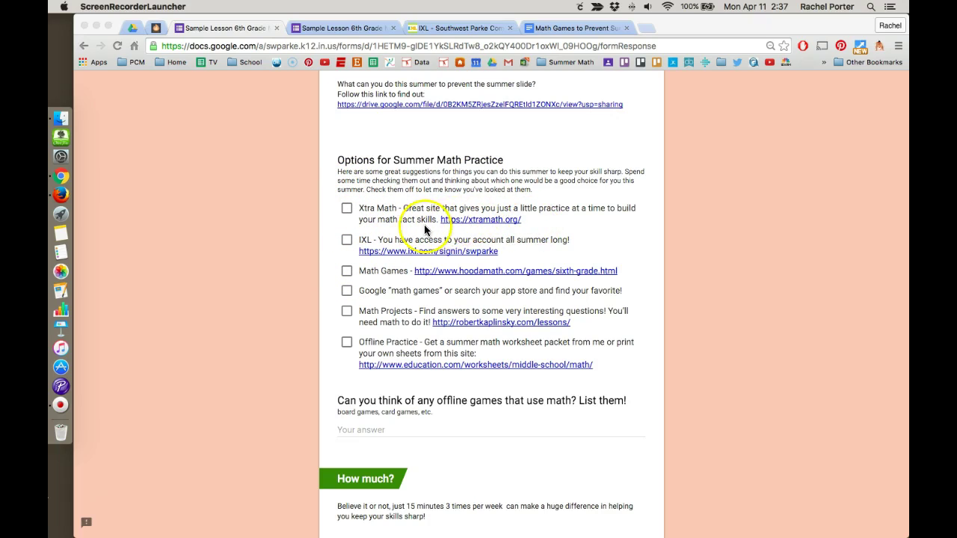
pyautogui.scroll(-1, 437, 250)
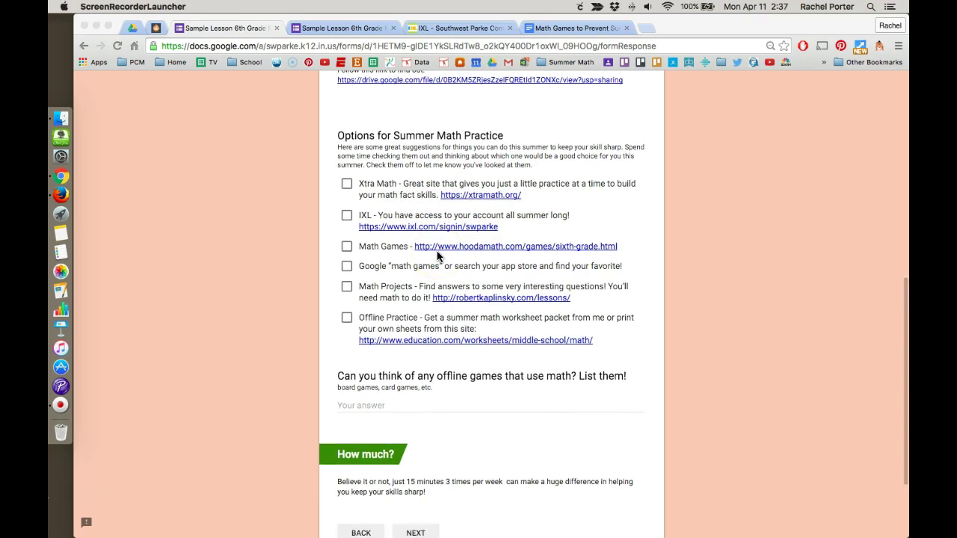
pyautogui.scroll(-1, 437, 257)
pyautogui.scroll(-1, 437, 256)
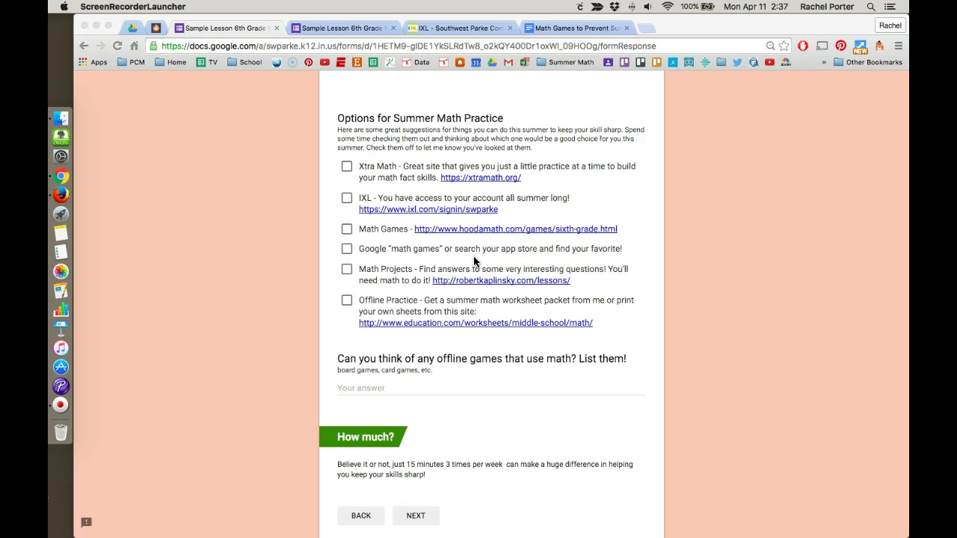
pyautogui.click(447, 278)
pyautogui.scroll(2, 447, 278)
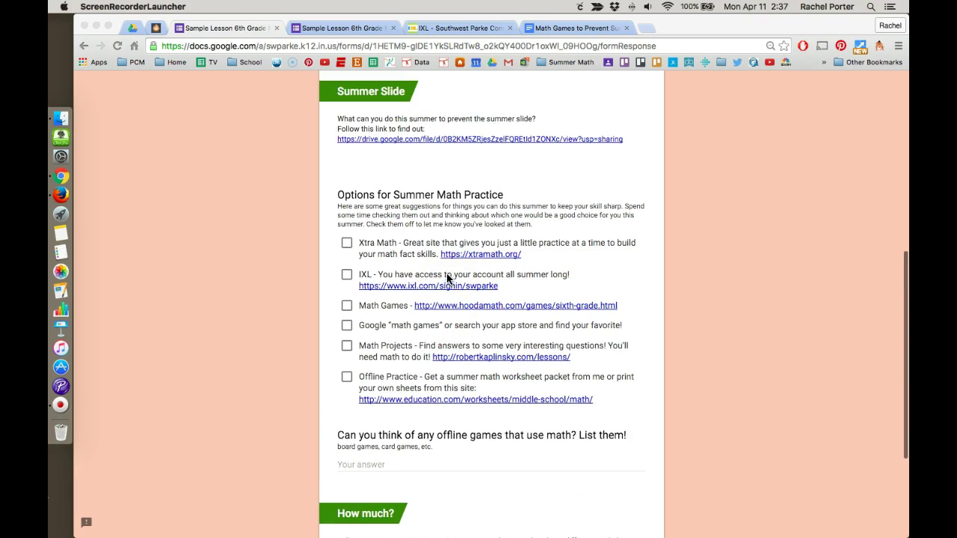
pyautogui.click(428, 32)
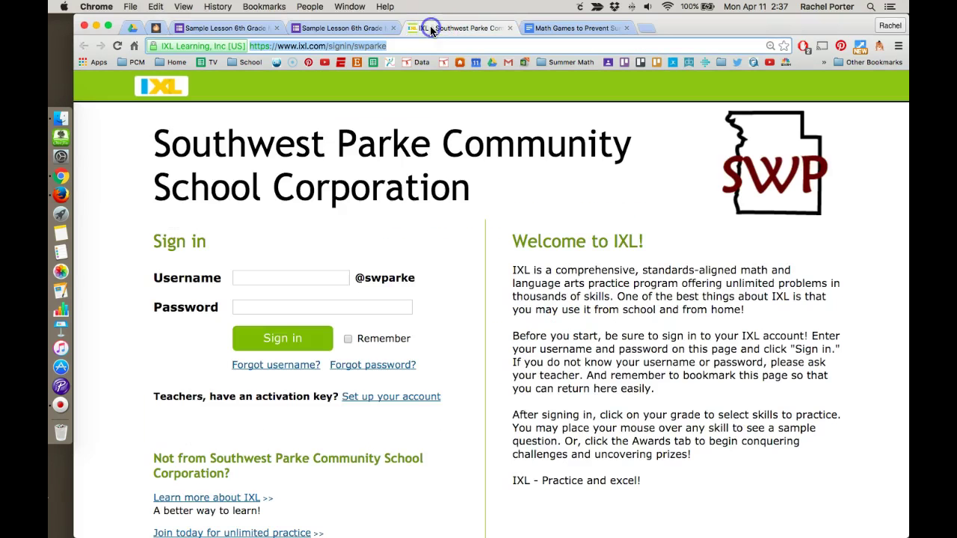
pyautogui.click(432, 190)
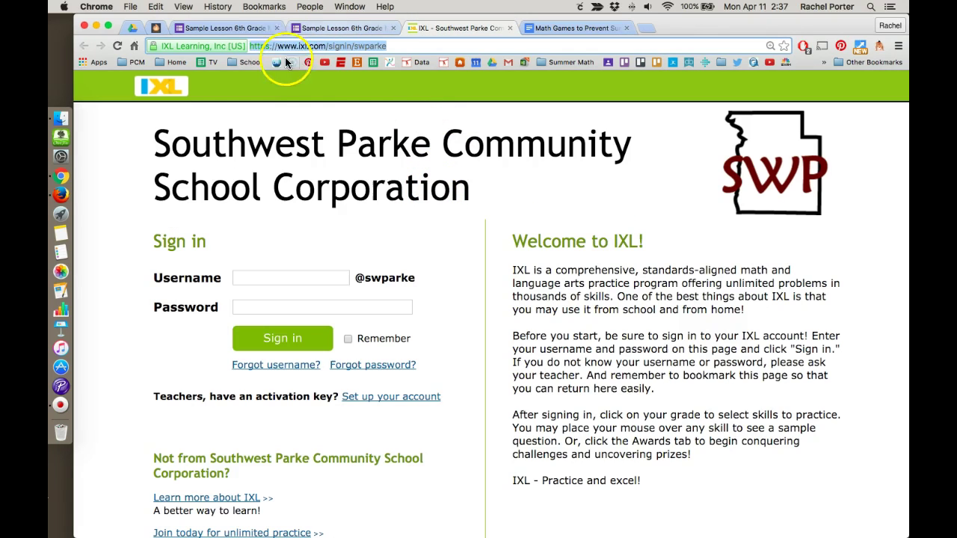
pyautogui.click(250, 47)
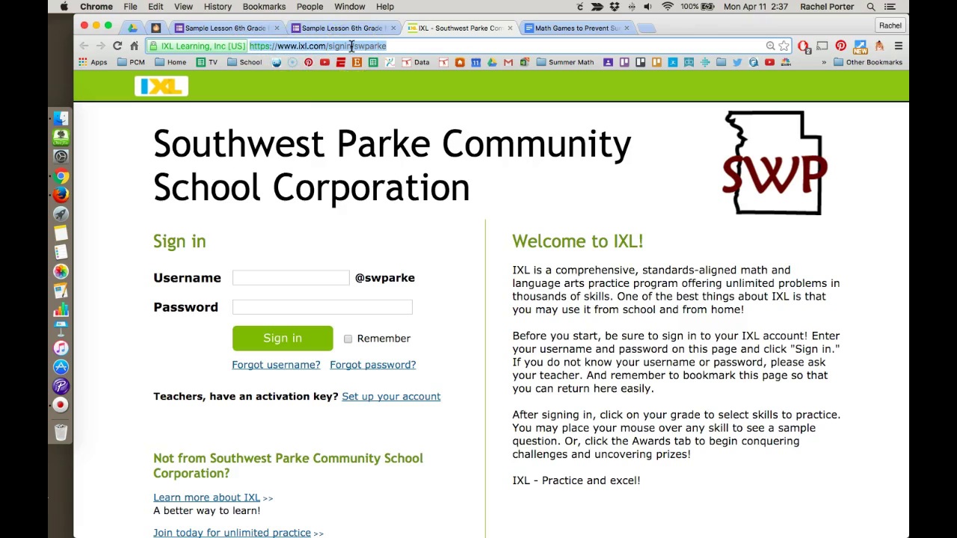
pyautogui.rightClick(352, 46)
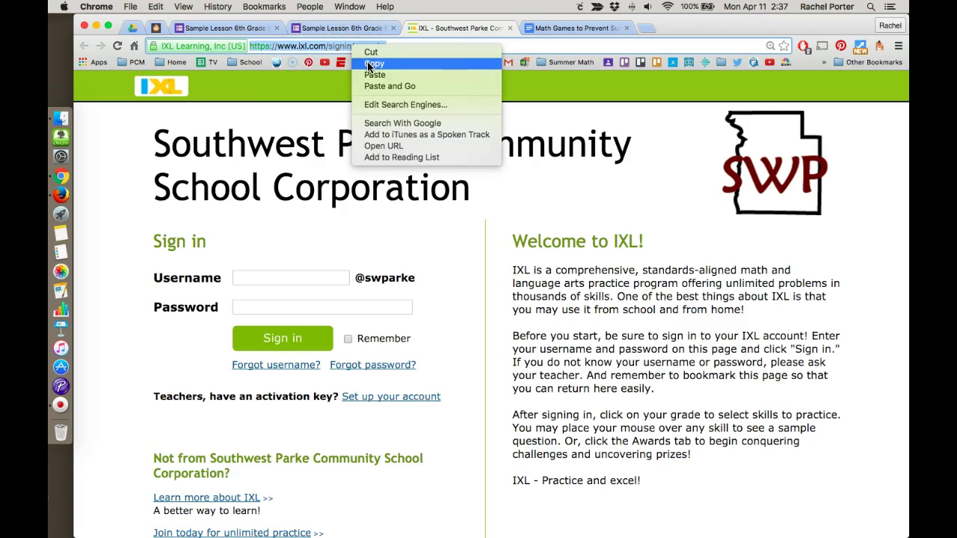
pyautogui.click(369, 64)
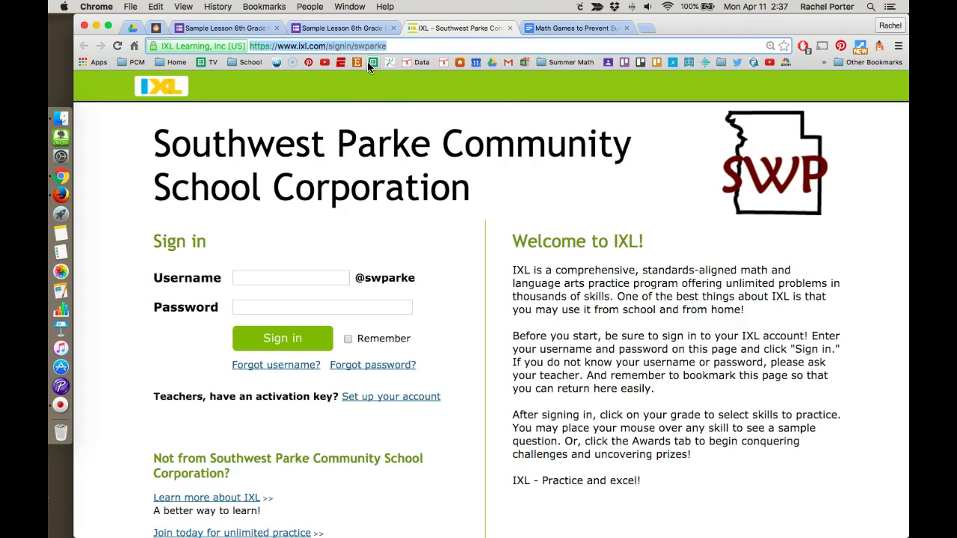
pyautogui.click(377, 45)
# Step: In the form editor, paste the IXL link on a new line at the end of the Activities section description
pyautogui.click(311, 30)
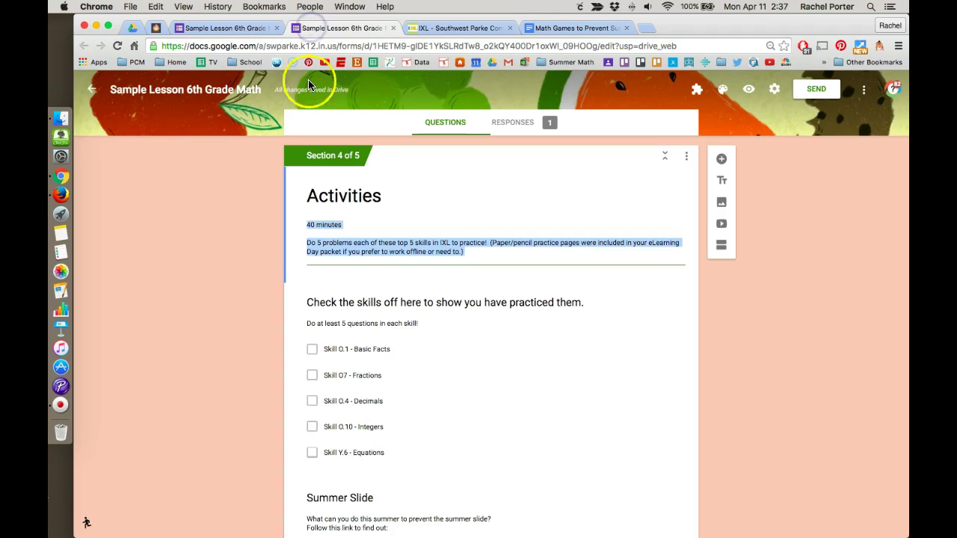
pyautogui.click(341, 277)
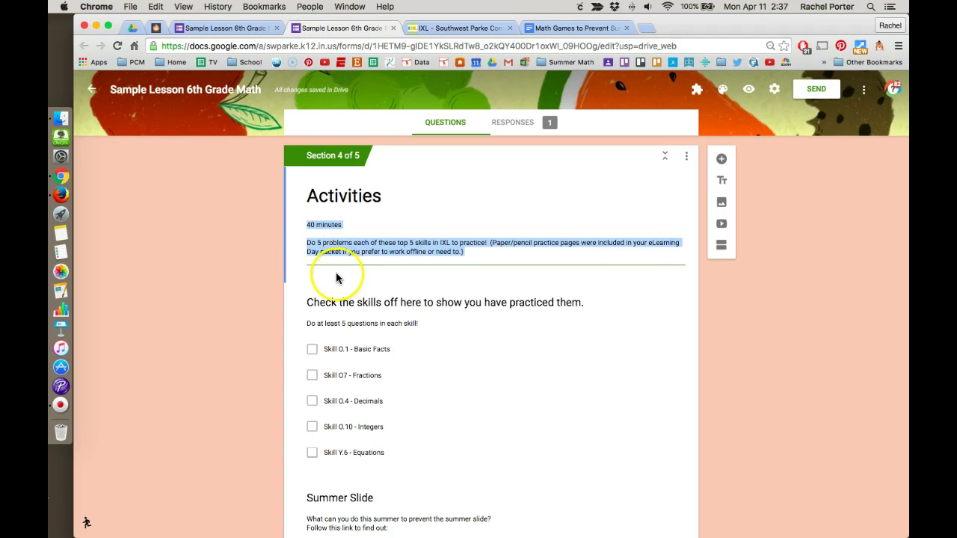
pyautogui.click(484, 262)
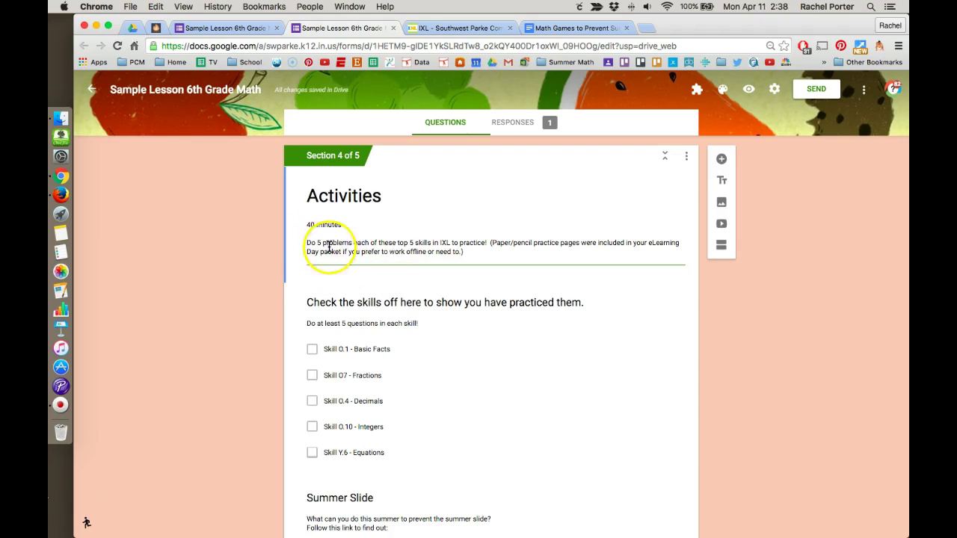
pyautogui.click(475, 253)
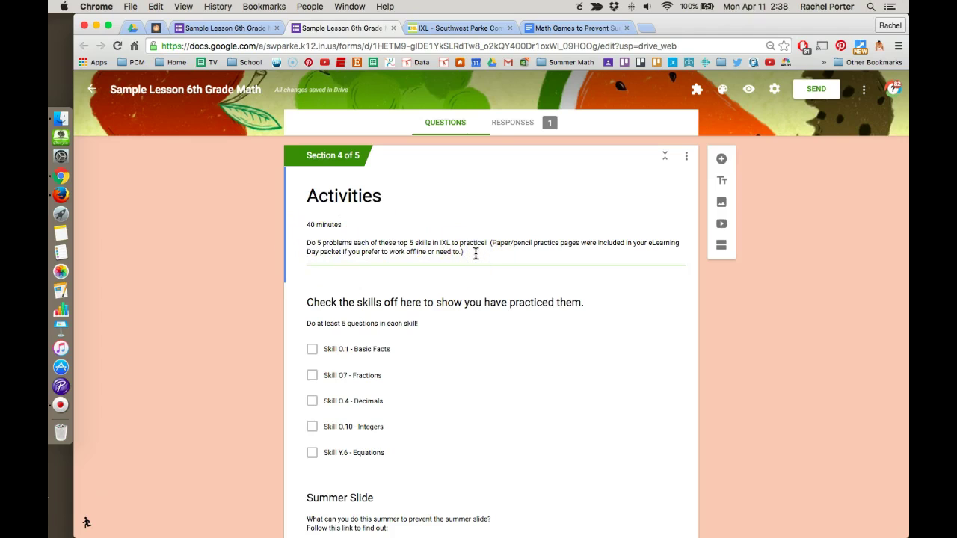
pyautogui.press('Return')
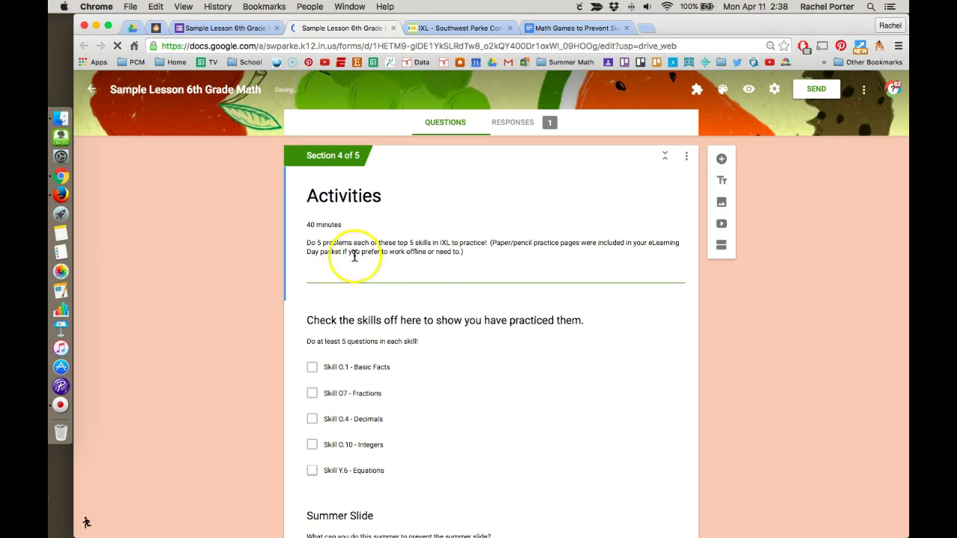
pyautogui.rightClick(314, 268)
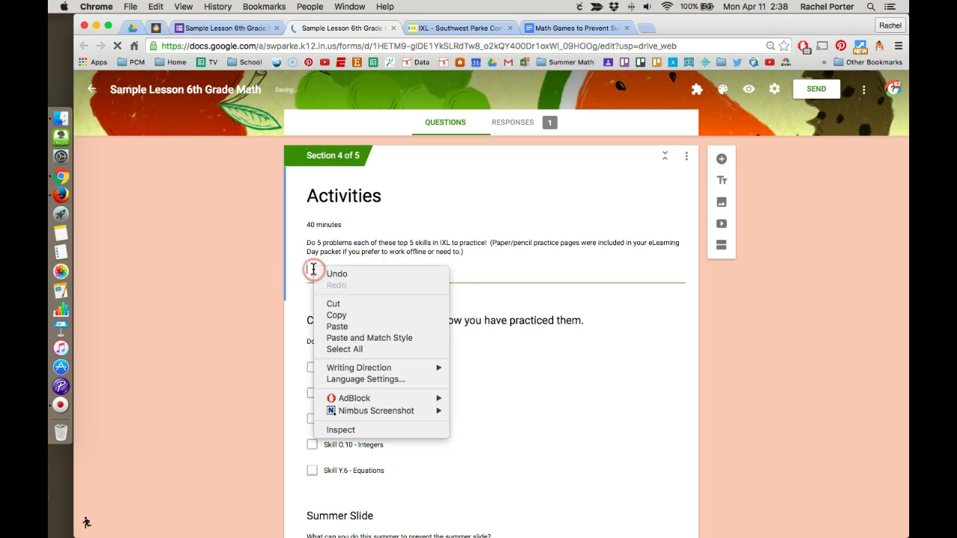
pyautogui.click(333, 326)
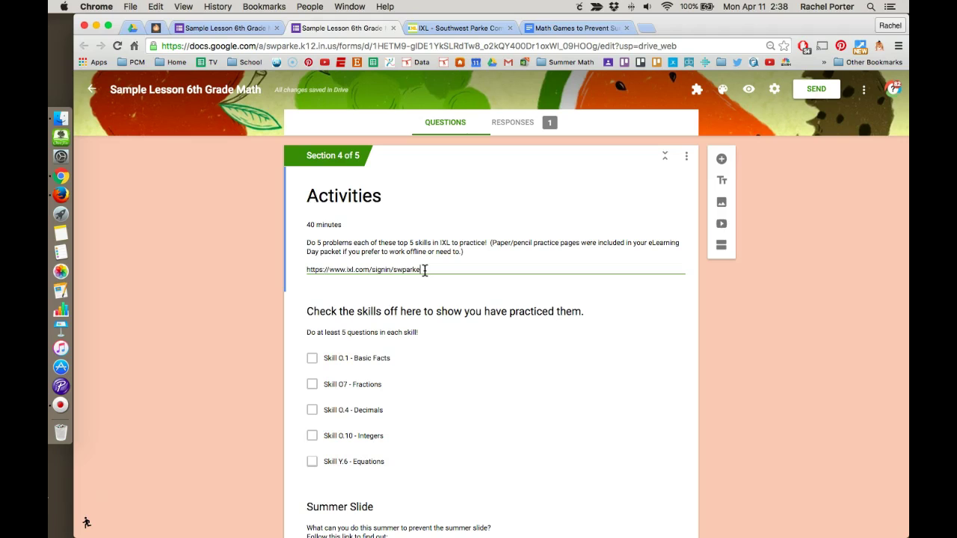
pyautogui.click(394, 272)
pyautogui.moveTo(421, 270); pyautogui.dragTo(308, 269)
pyautogui.click(458, 267)
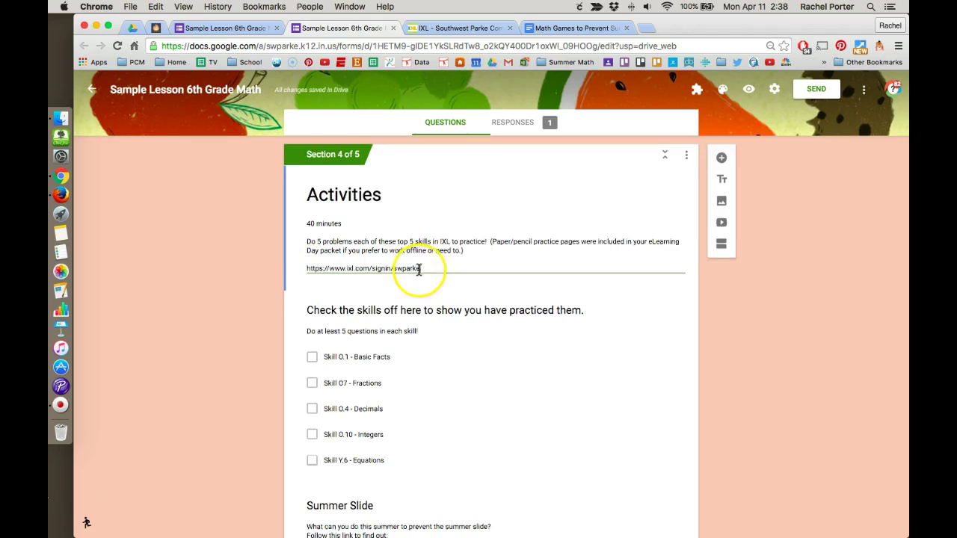
# Step: Open the Offline Math Games option under Options for Summer Math Practice for editing at the end of its text
pyautogui.scroll(-1, 427, 267)
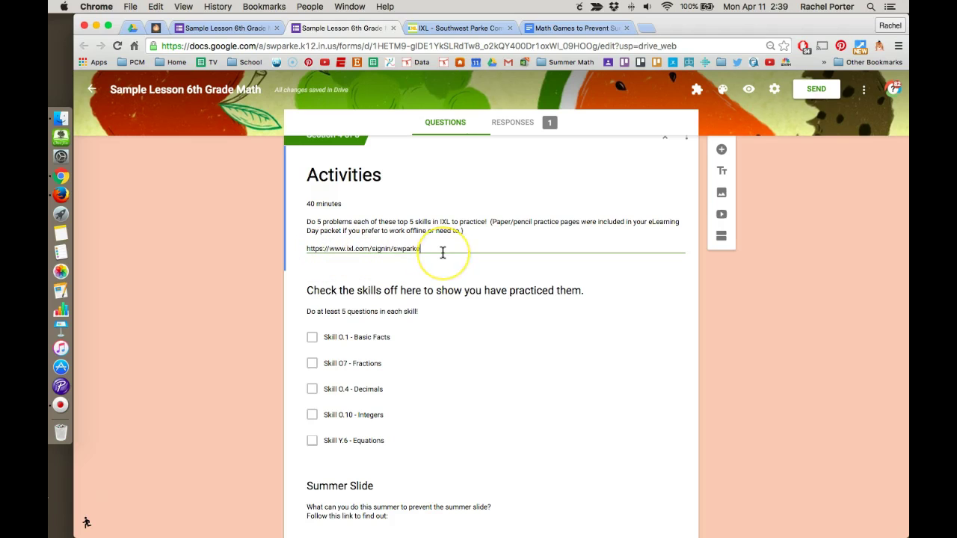
pyautogui.scroll(-1, 442, 253)
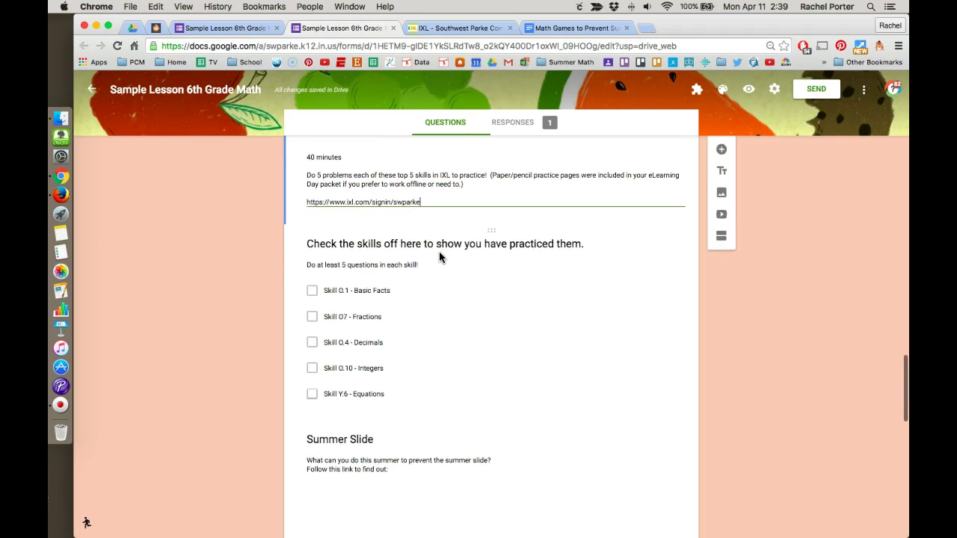
pyautogui.scroll(-1, 439, 251)
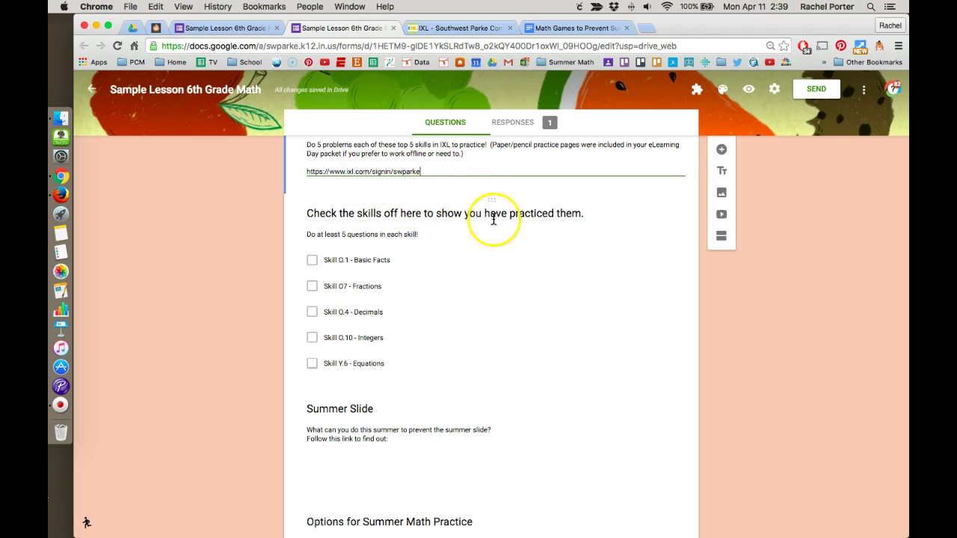
pyautogui.scroll(2, 486, 218)
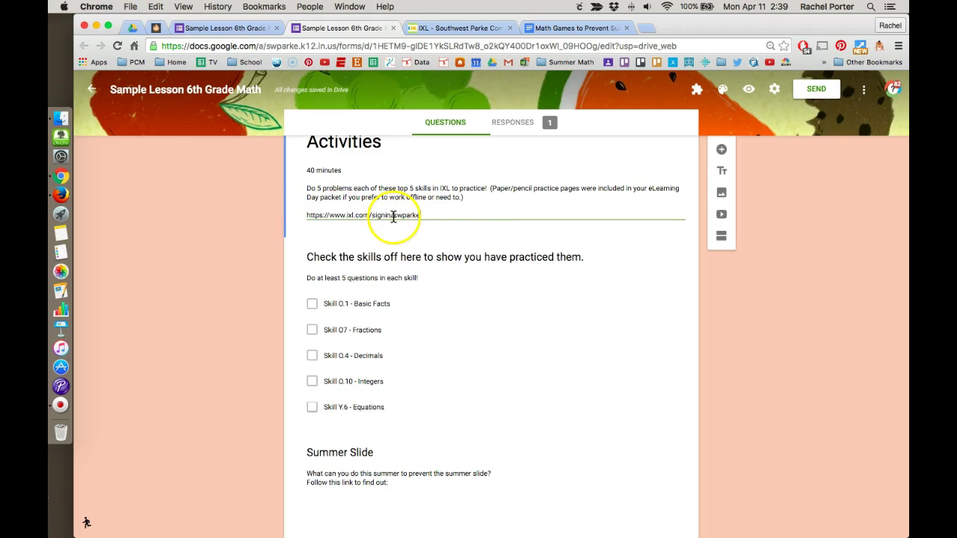
pyautogui.scroll(-5, 462, 231)
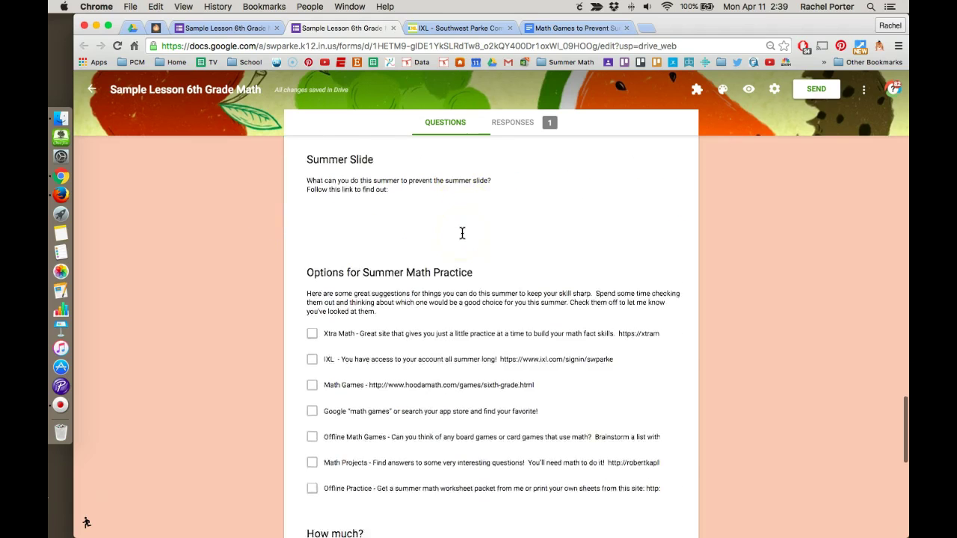
pyautogui.scroll(-4, 462, 233)
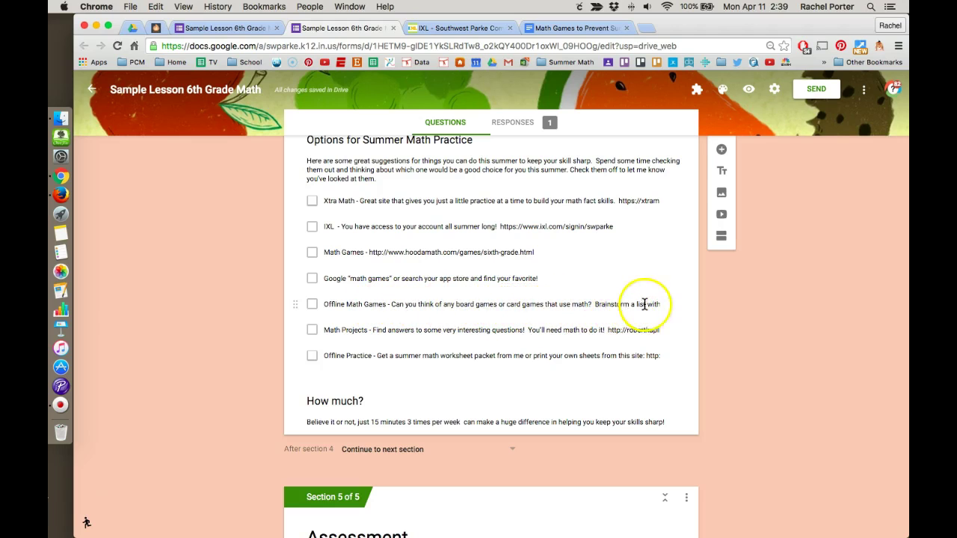
pyautogui.click(645, 304)
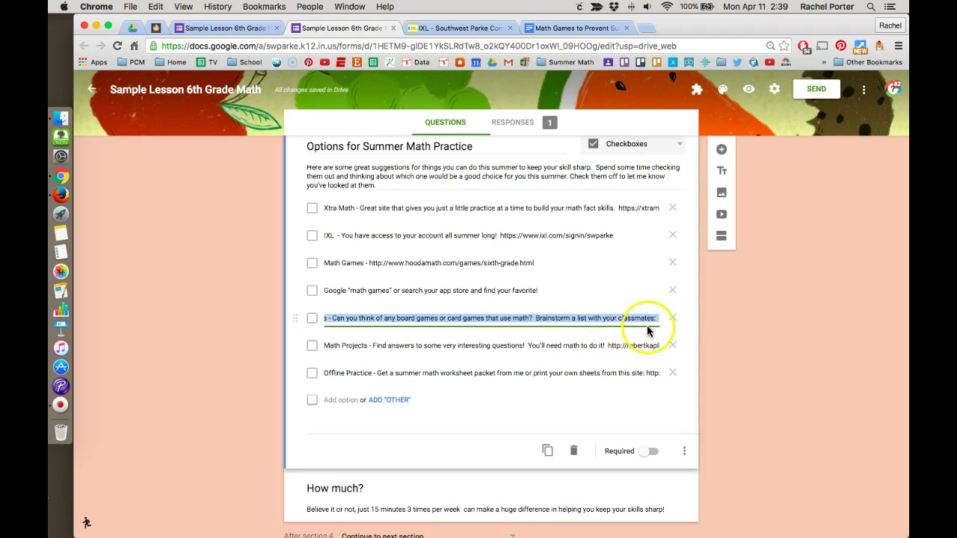
pyautogui.click(659, 318)
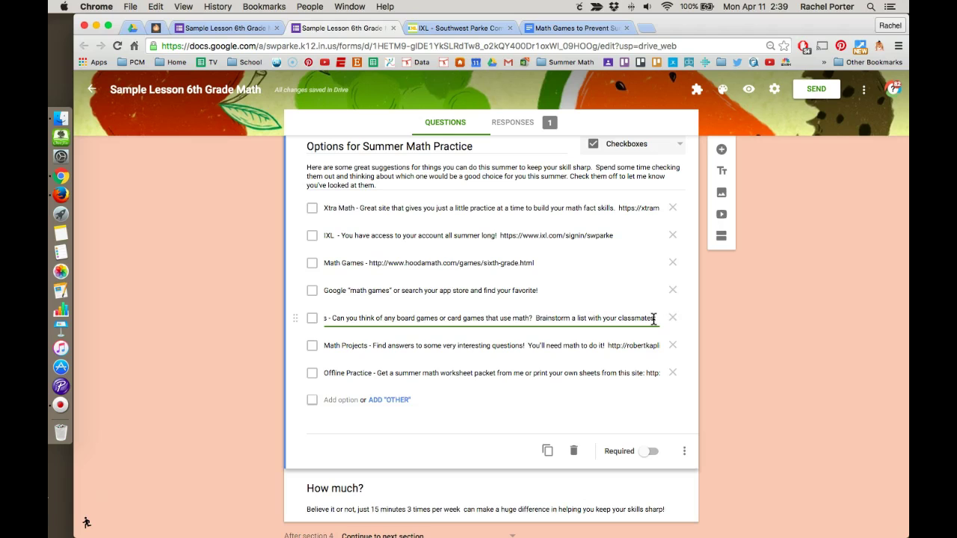
# Step: Set link sharing for the Math Games to Prevent Summer Slide document to Anyone with the link, with Can edit access, and save it
pyautogui.click(553, 28)
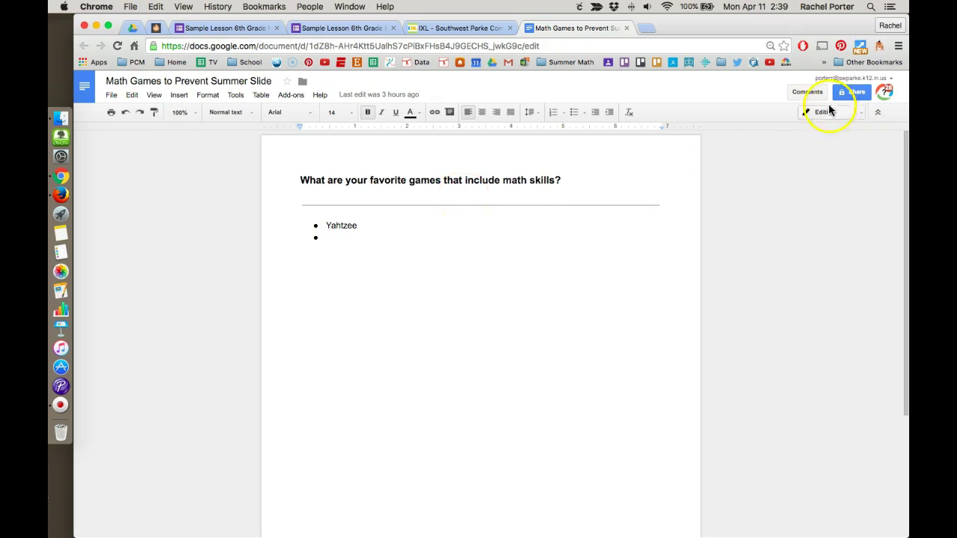
pyautogui.click(853, 95)
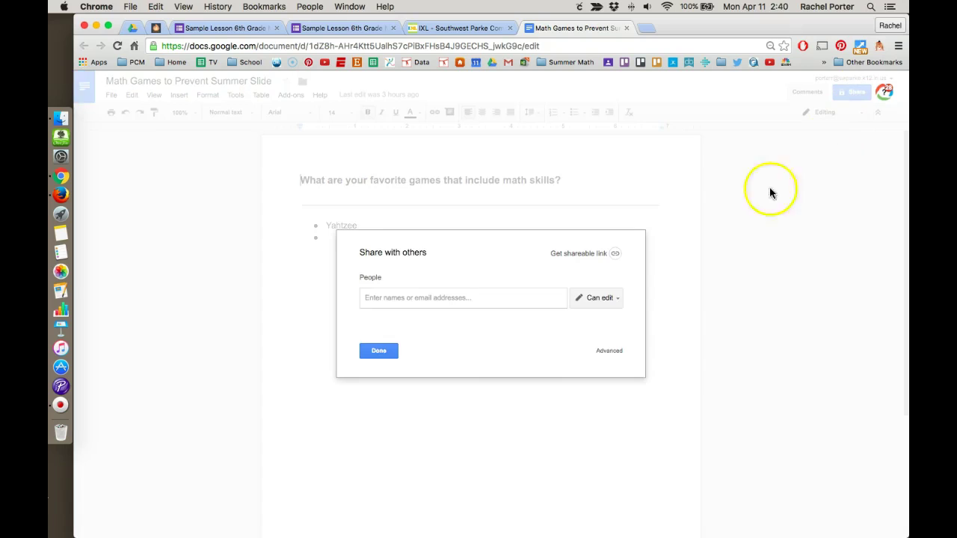
pyautogui.click(610, 351)
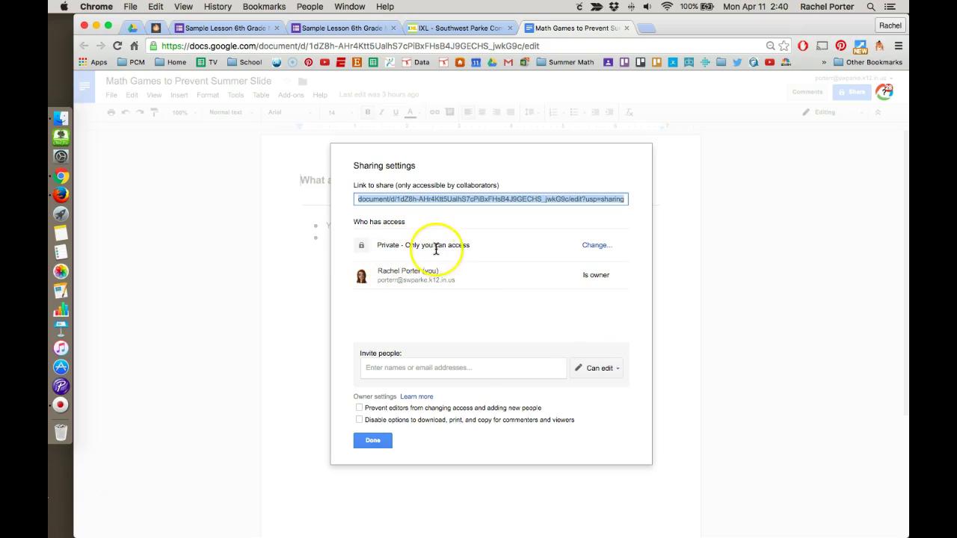
pyautogui.click(596, 247)
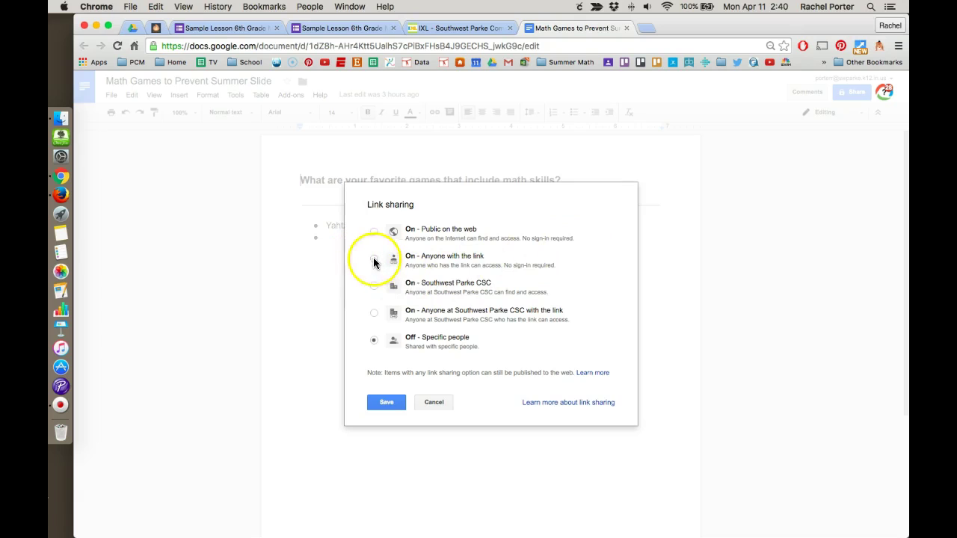
pyautogui.click(373, 259)
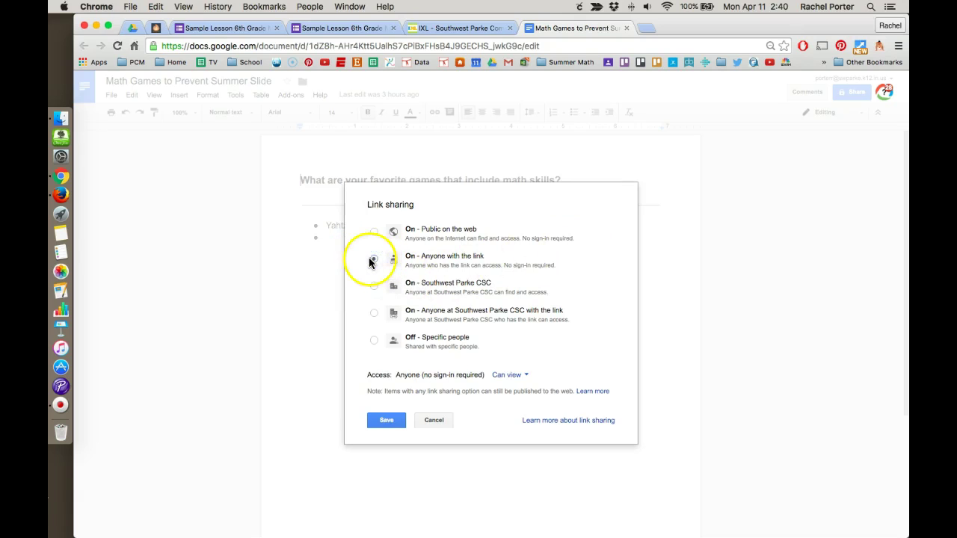
pyautogui.click(508, 374)
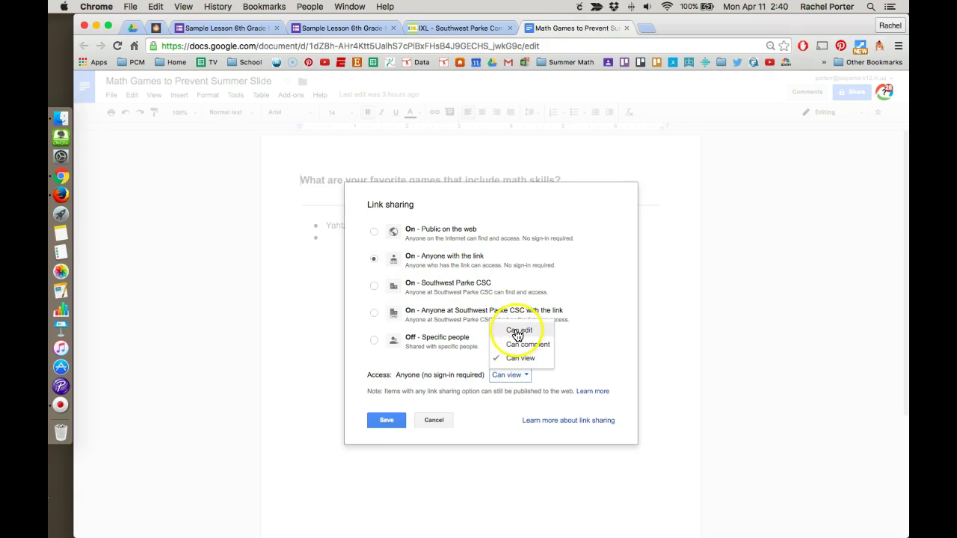
pyautogui.click(518, 330)
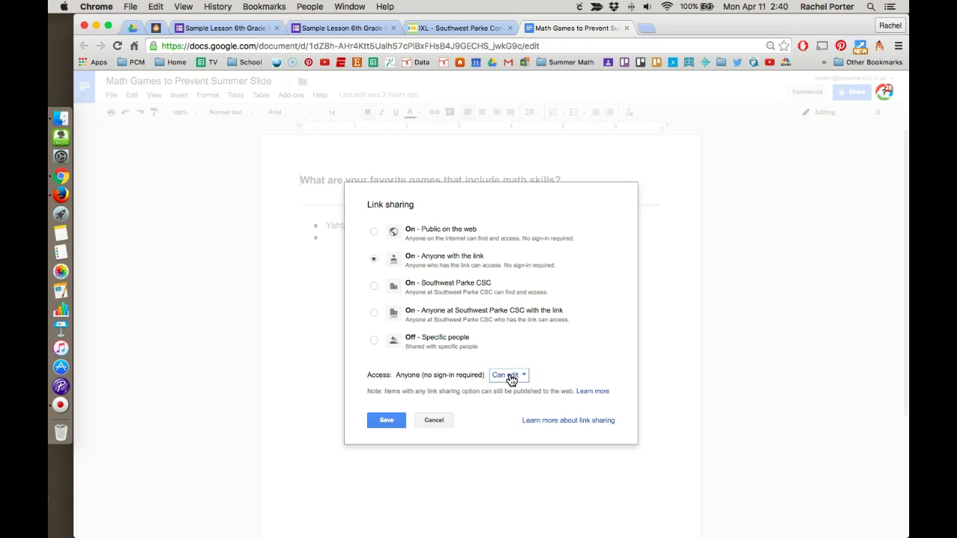
pyautogui.click(509, 376)
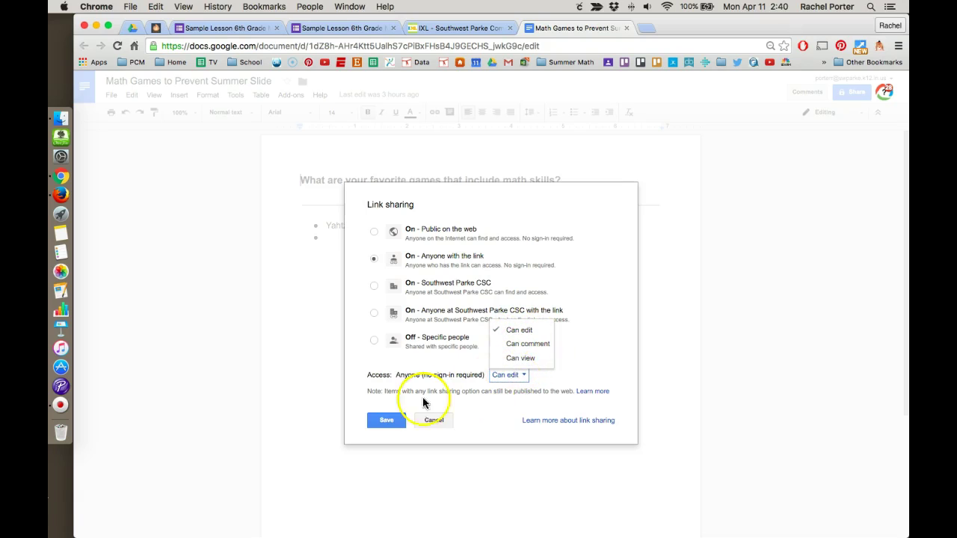
pyautogui.click(386, 419)
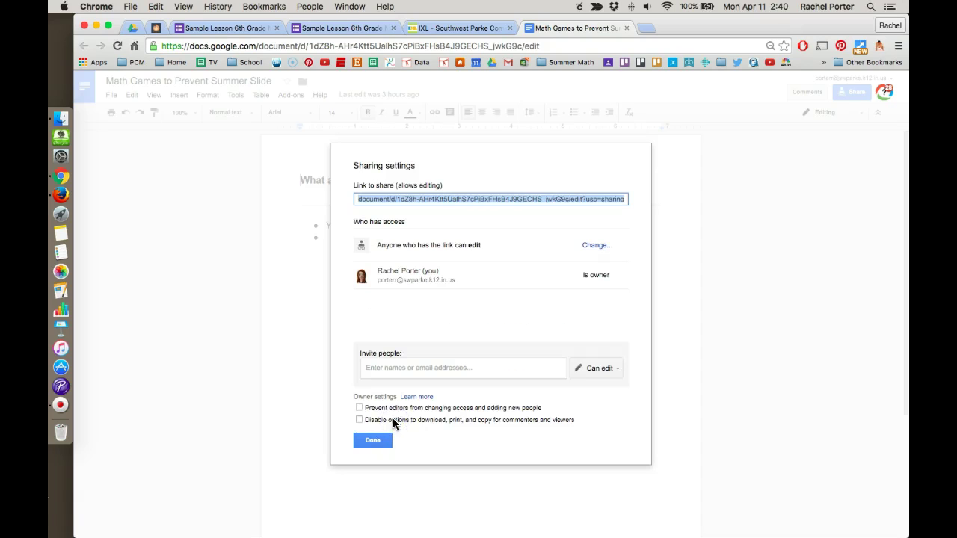
# Step: Copy the document's share link and return to the Sample Lesson 6th Grade Math form editor
pyautogui.rightClick(424, 203)
pyautogui.click(448, 223)
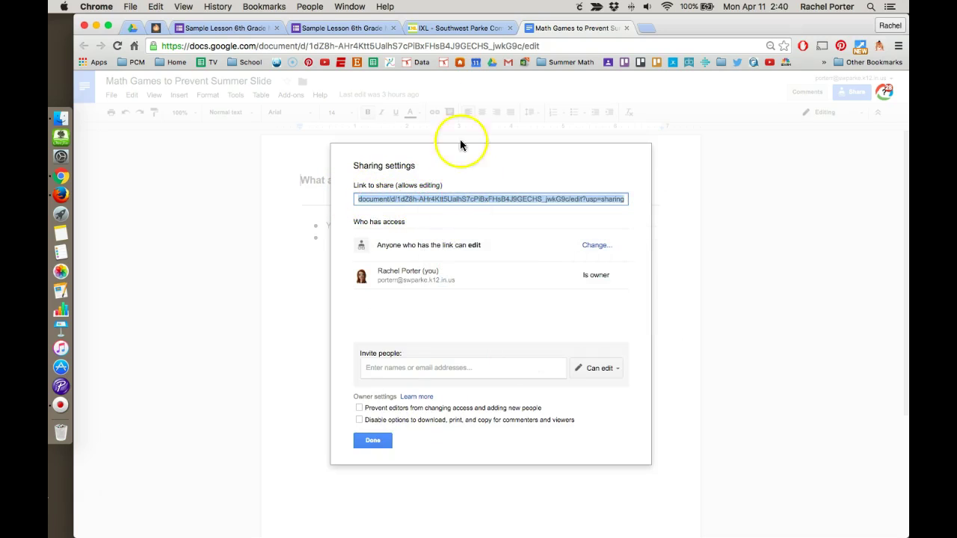
pyautogui.click(318, 29)
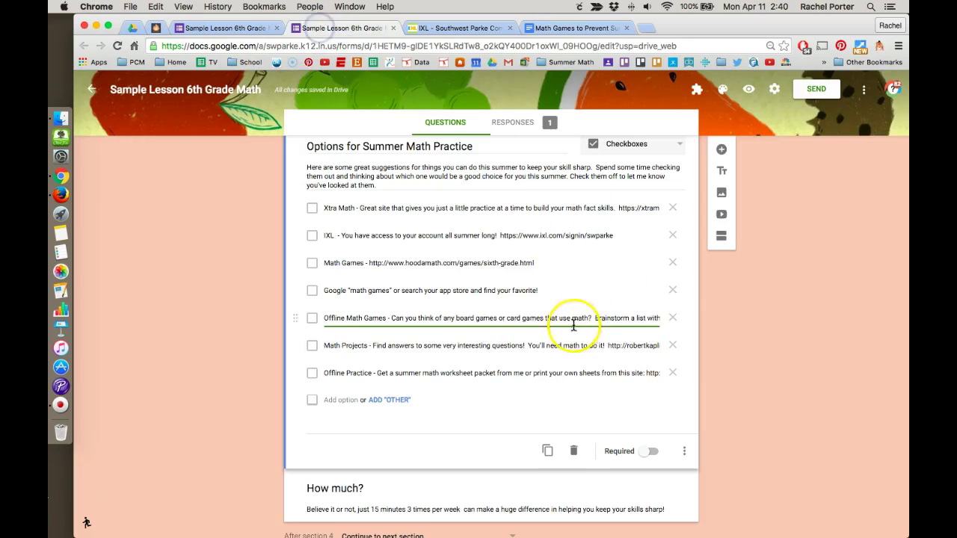
# Step: Paste the copied Google Doc link at the end of the Offline Math Games option, after "Brainstorm a list with your classmates:"
pyautogui.click(633, 318)
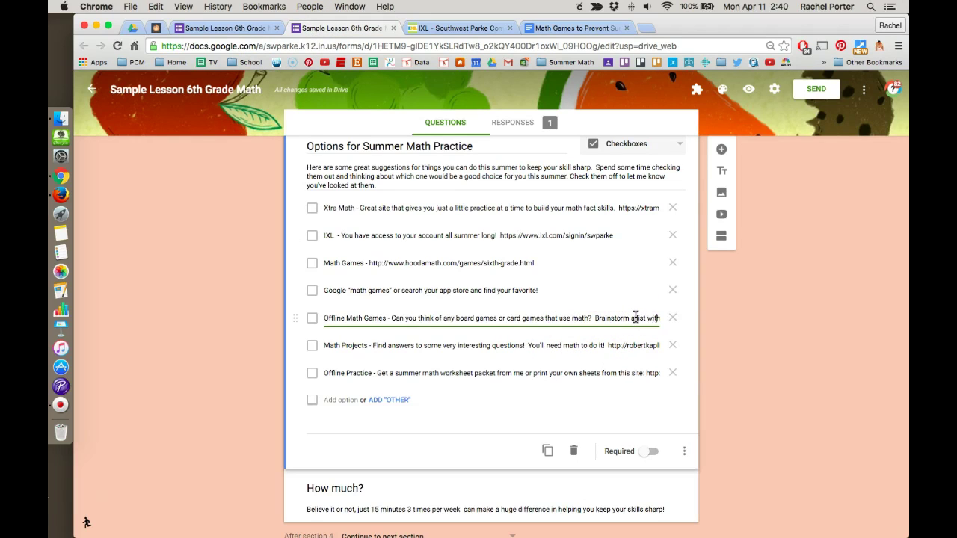
pyautogui.press('Right')
pyautogui.press('Right')
pyautogui.press('Right')
pyautogui.press('Right')
pyautogui.press('Right')
pyautogui.press('Right')
pyautogui.press('Right')
pyautogui.press('Right')
pyautogui.press('Right')
pyautogui.press('Right')
pyautogui.press('Right')
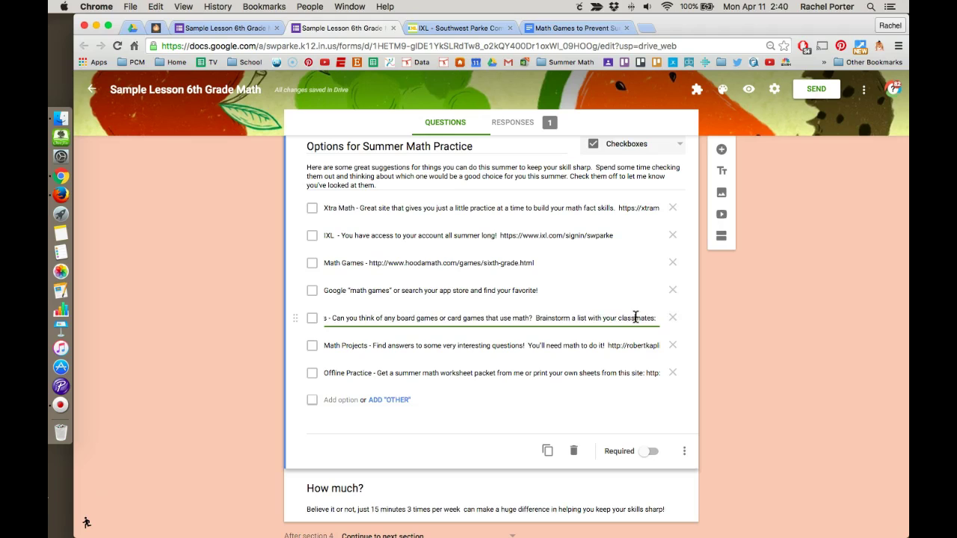
pyautogui.press('BackSpace')
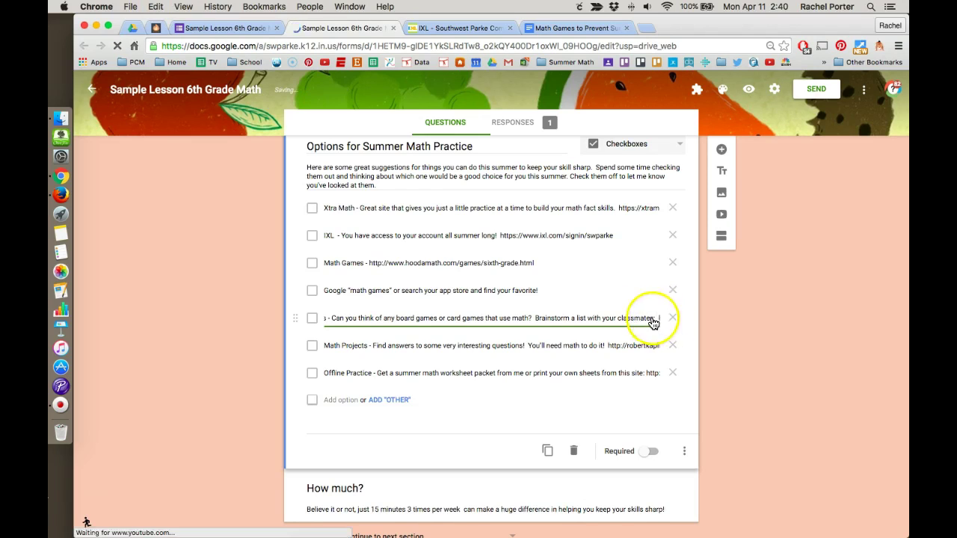
pyautogui.click(655, 315)
pyautogui.scroll(-1, 654, 306)
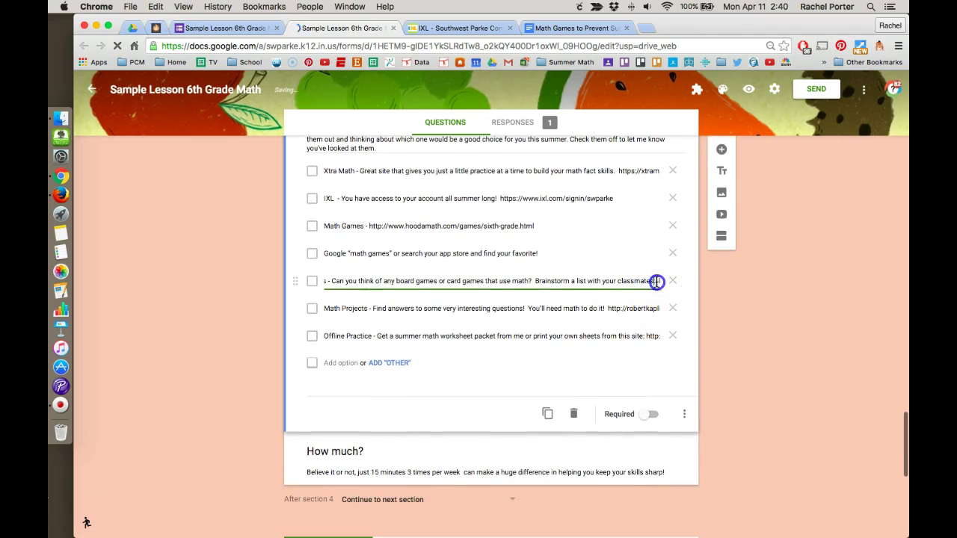
pyautogui.rightClick(657, 281)
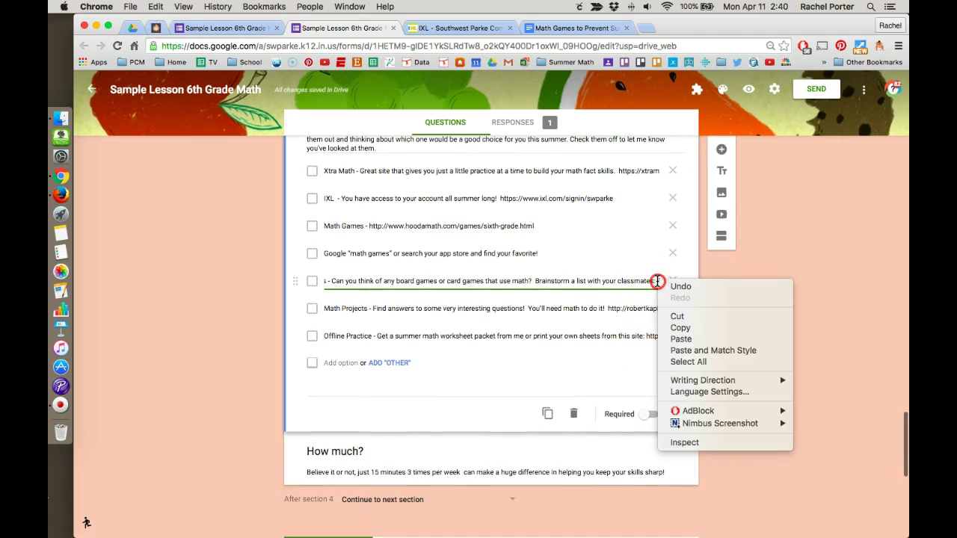
pyautogui.click(617, 281)
pyautogui.press('super+v')
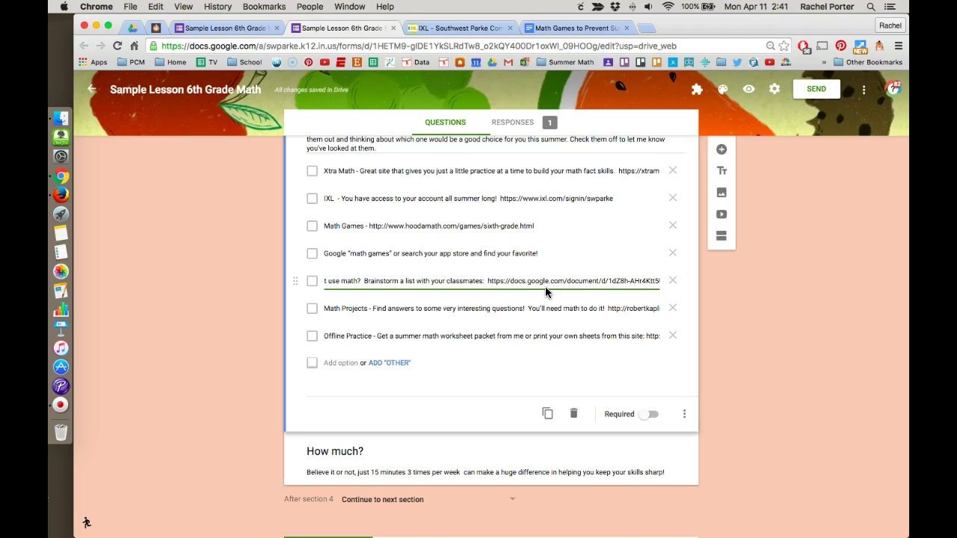
pyautogui.click(516, 292)
pyautogui.click(516, 289)
pyautogui.click(559, 295)
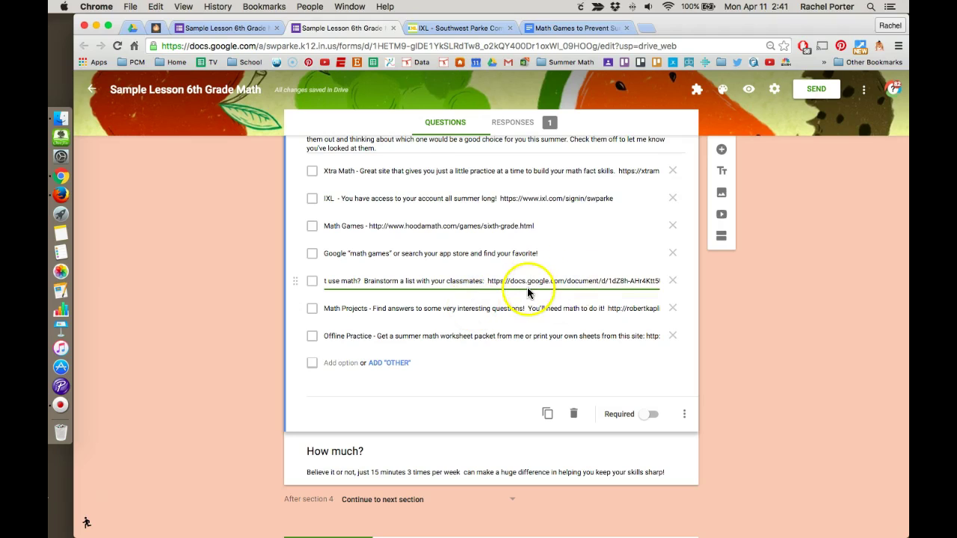